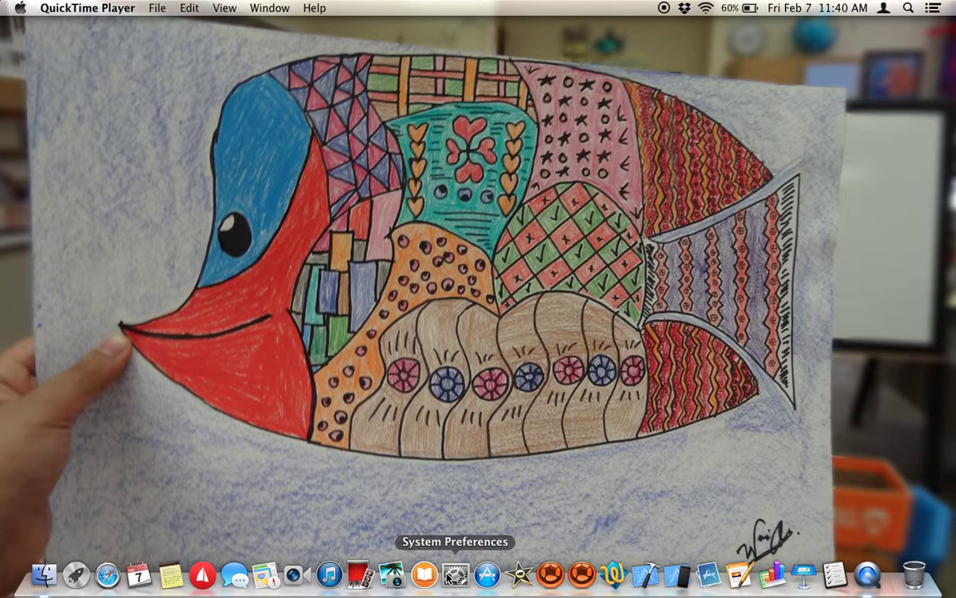
# Step: Launch System Preferences from the Dock after a Spotlight search for 'System', and reposition its window
pyautogui.click(455, 573)
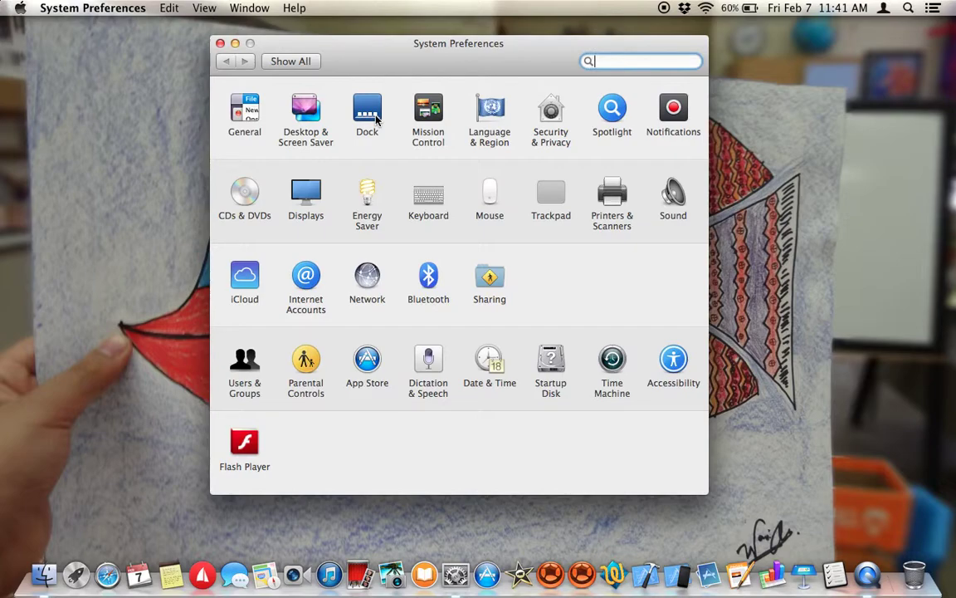
pyautogui.click(220, 43)
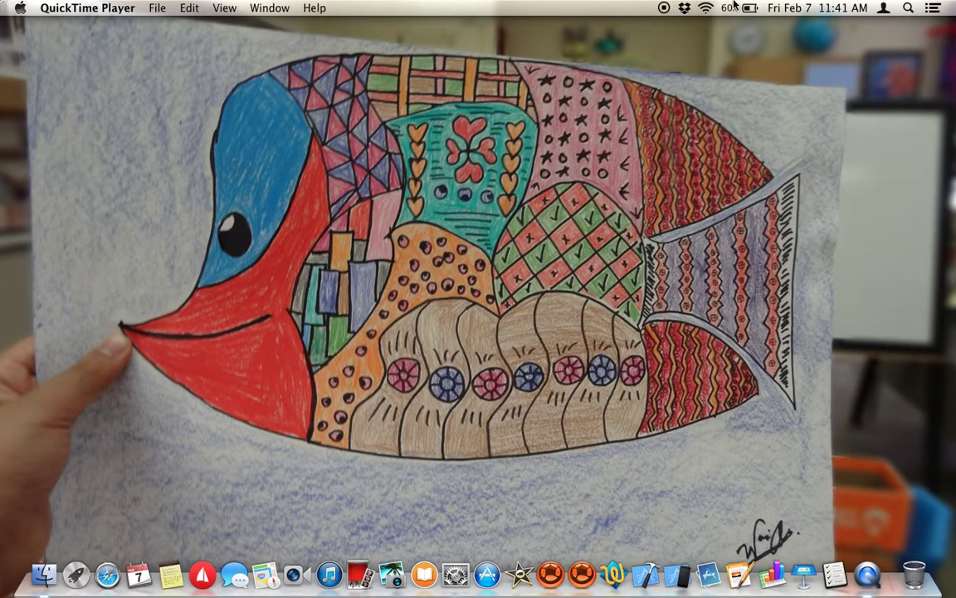
pyautogui.click(909, 7)
pyautogui.write('qui')
pyautogui.click(913, 33)
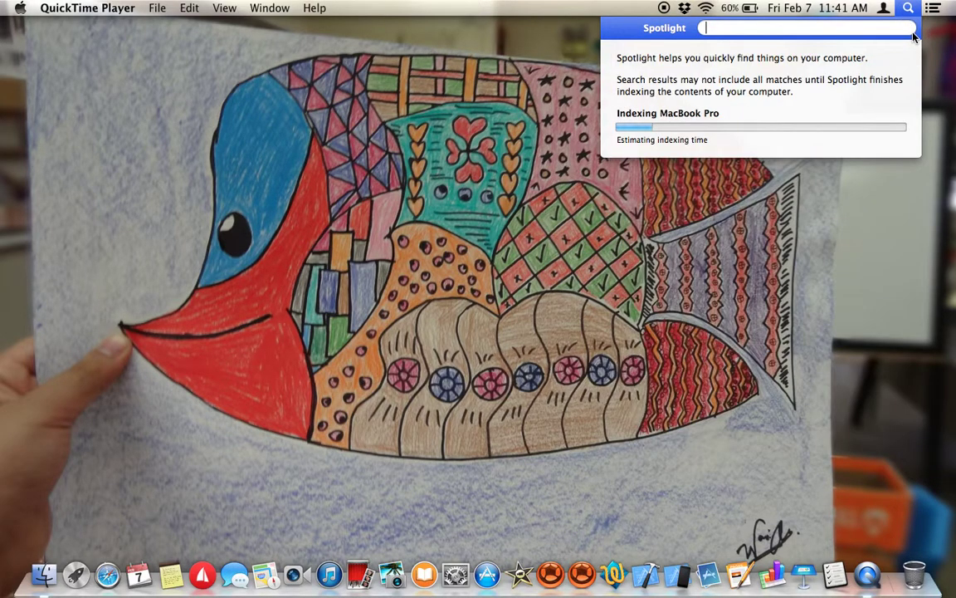
pyautogui.write('System')
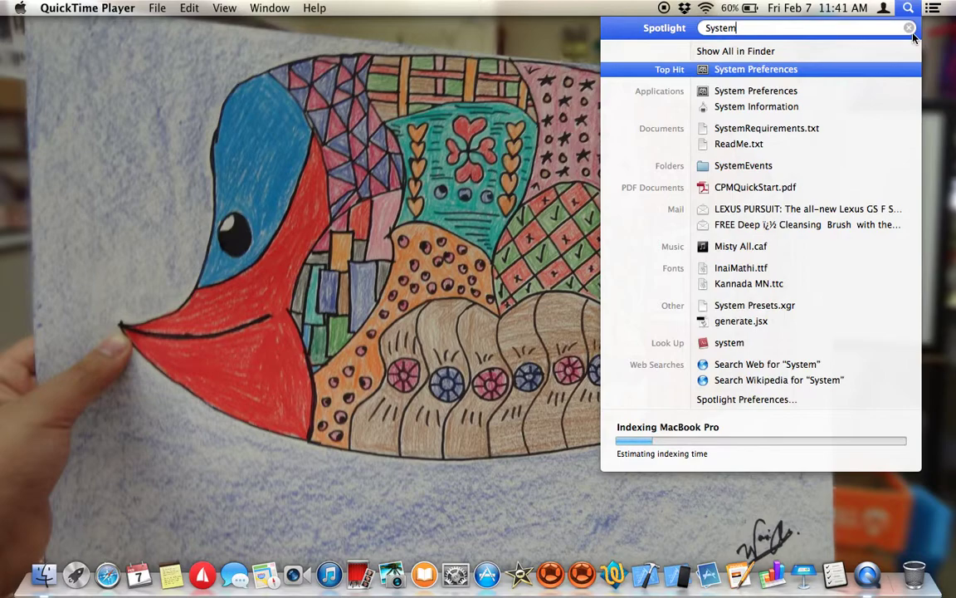
pyautogui.click(911, 30)
pyautogui.click(391, 392)
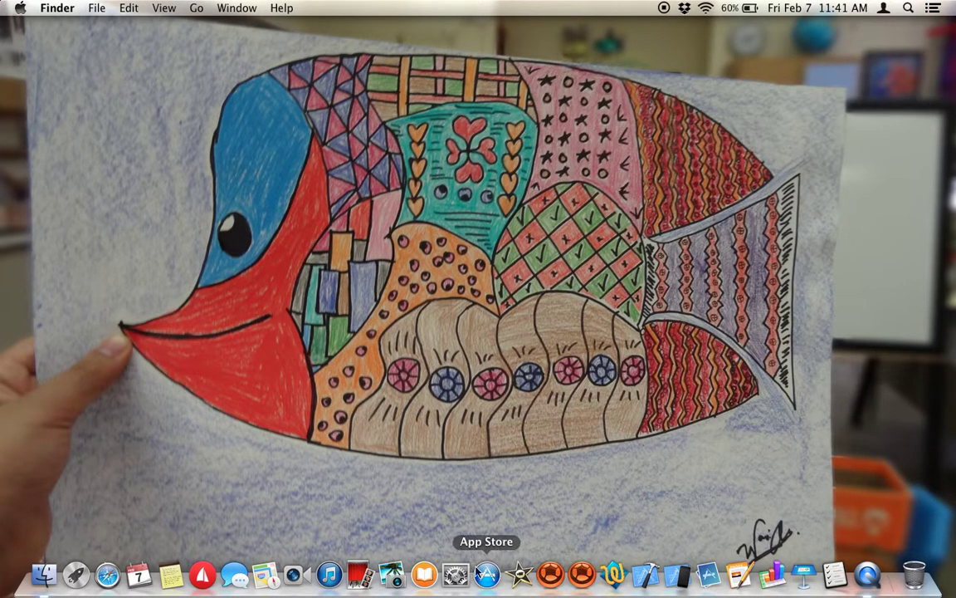
pyautogui.click(455, 574)
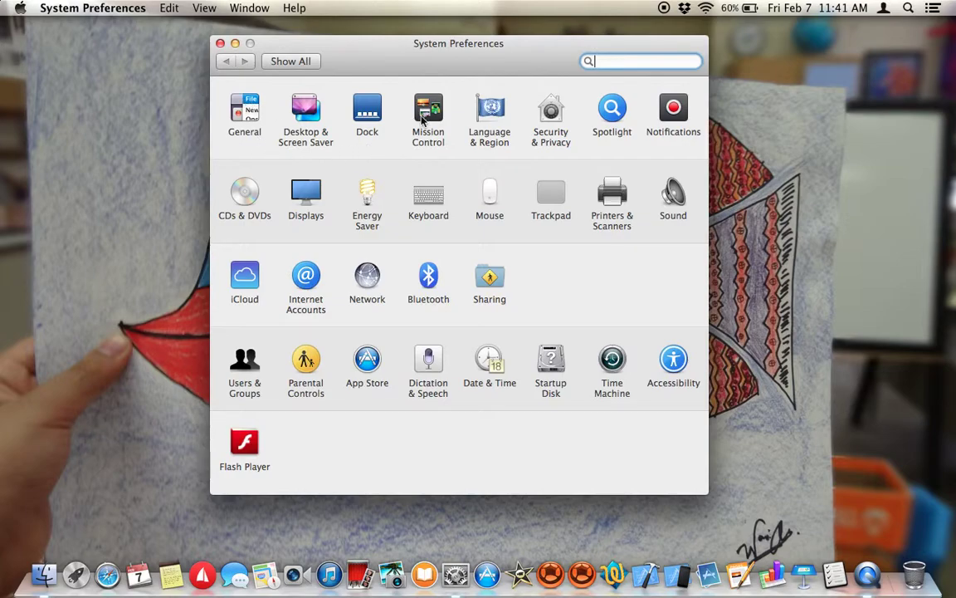
pyautogui.moveTo(395, 64); pyautogui.dragTo(377, 77)
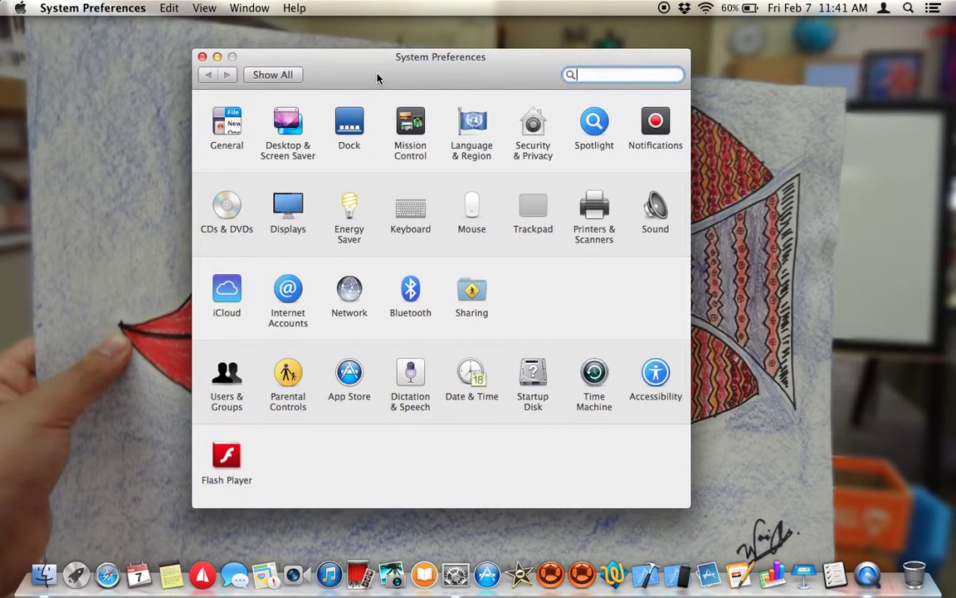
# Step: Open the Dock pane, nudge its window upward, and try a different Dock size
pyautogui.click(350, 123)
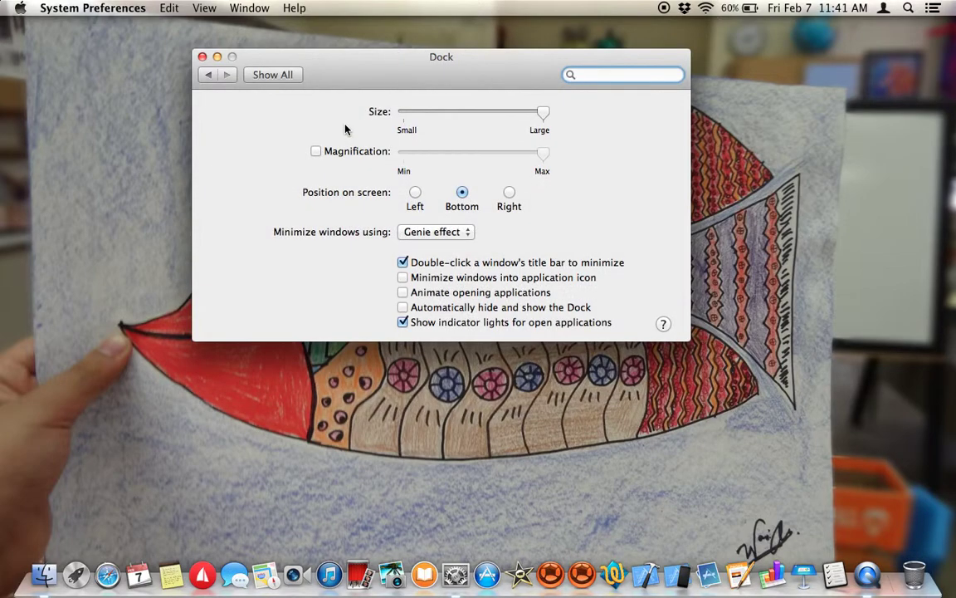
pyautogui.moveTo(315, 70); pyautogui.dragTo(318, 58)
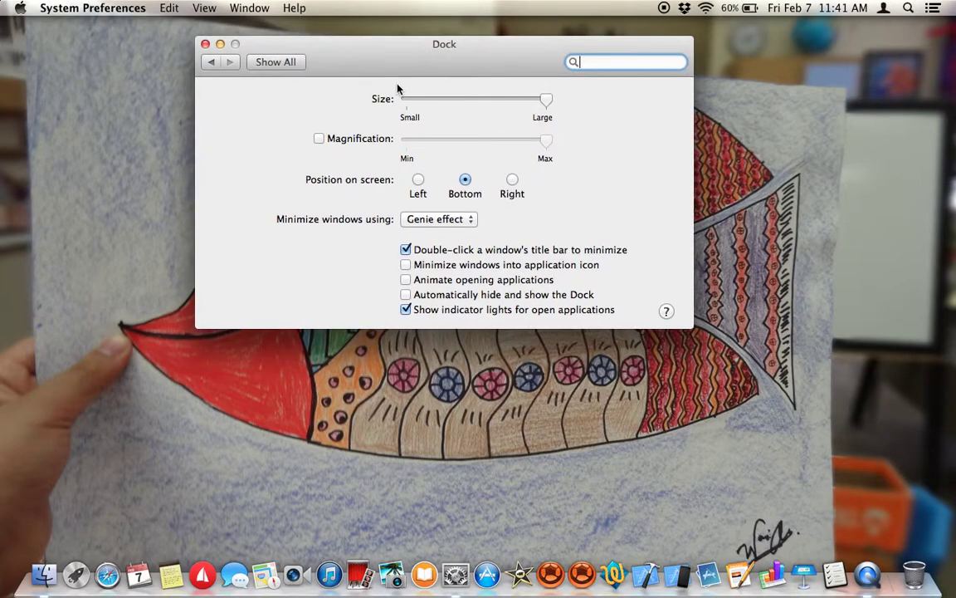
pyautogui.moveTo(545, 98); pyautogui.dragTo(573, 104)
# Step: Turn on magnification and test various magnification amounts and Dock sizes, ending at a large Dock
pyautogui.click(319, 139)
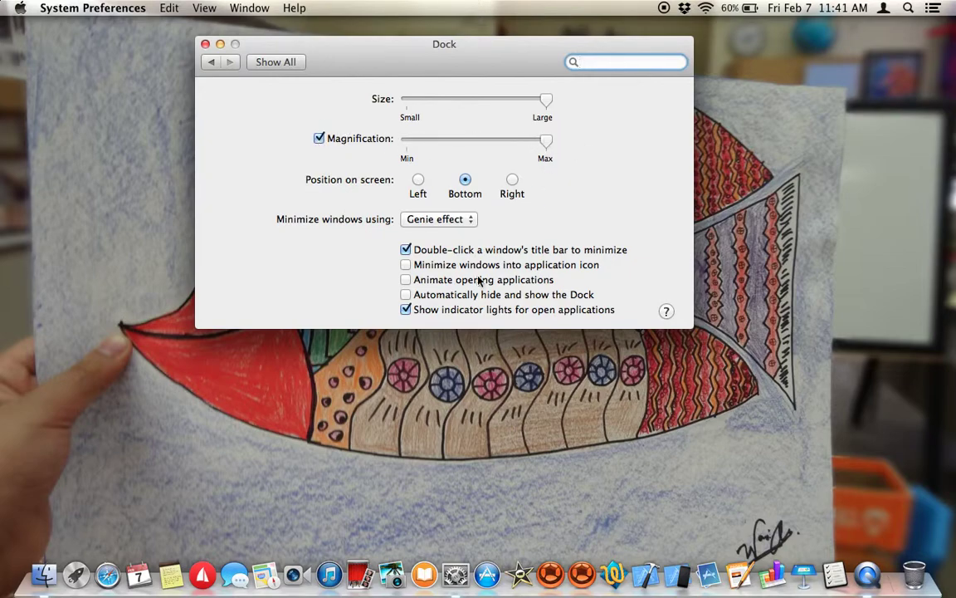
pyautogui.moveTo(545, 141); pyautogui.dragTo(457, 143)
pyautogui.moveTo(469, 100); pyautogui.dragTo(419, 100)
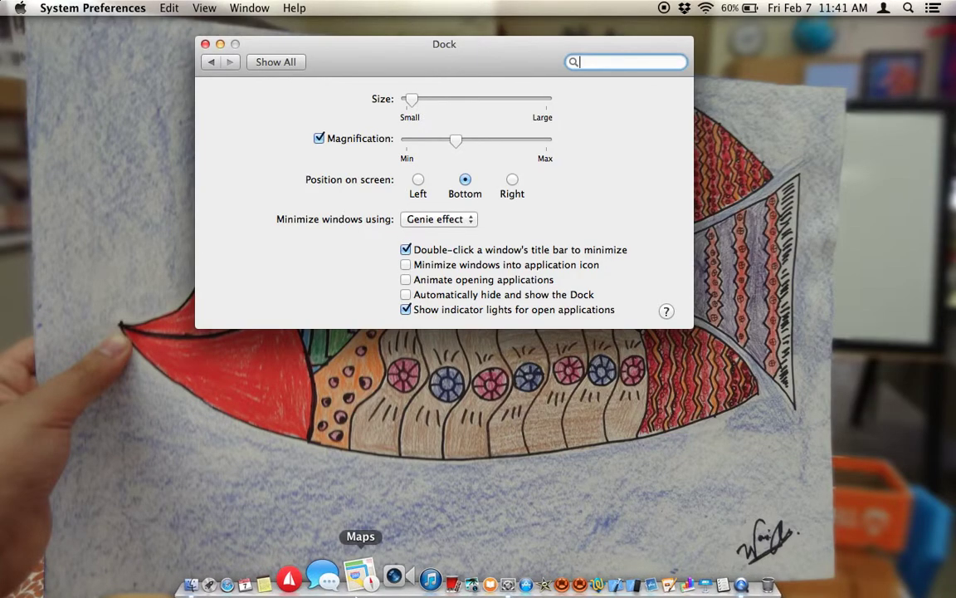
pyautogui.moveTo(452, 140); pyautogui.dragTo(490, 140)
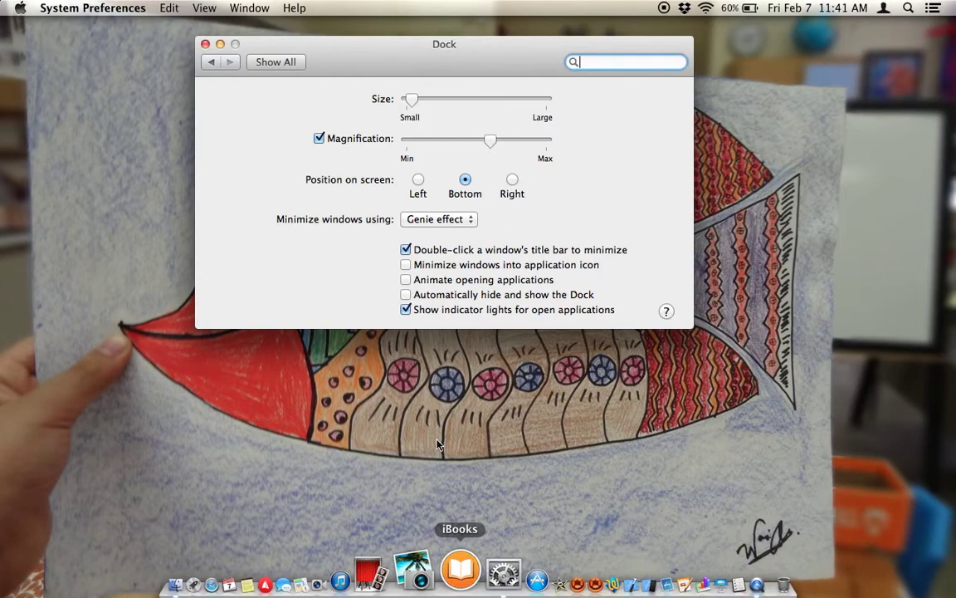
pyautogui.moveTo(490, 140); pyautogui.dragTo(538, 141)
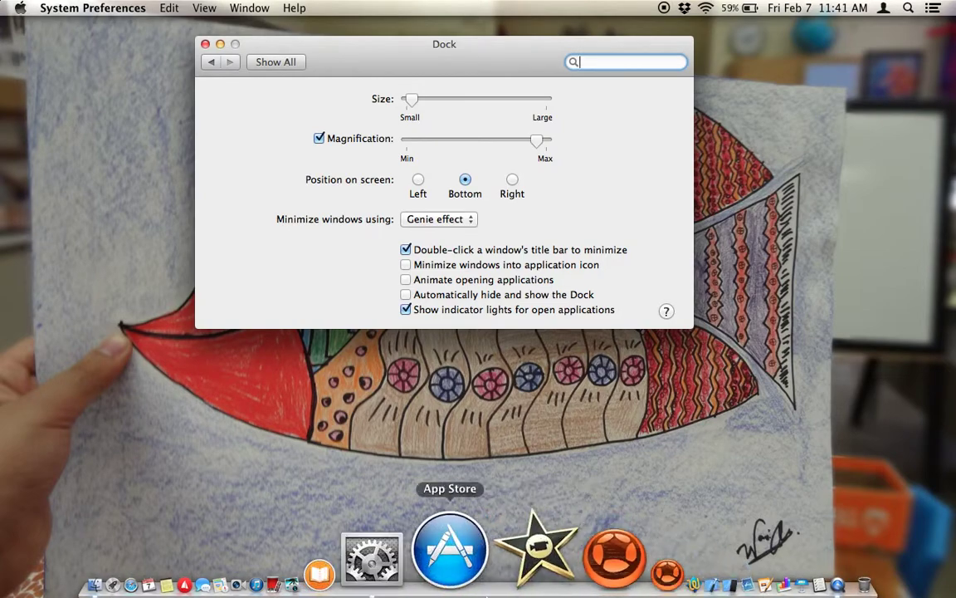
pyautogui.moveTo(421, 105); pyautogui.dragTo(583, 94)
# Step: Drop magnification to minimum, turn it off, and place the Dock on the left edge
pyautogui.moveTo(535, 143); pyautogui.dragTo(327, 136)
pyautogui.click(315, 139)
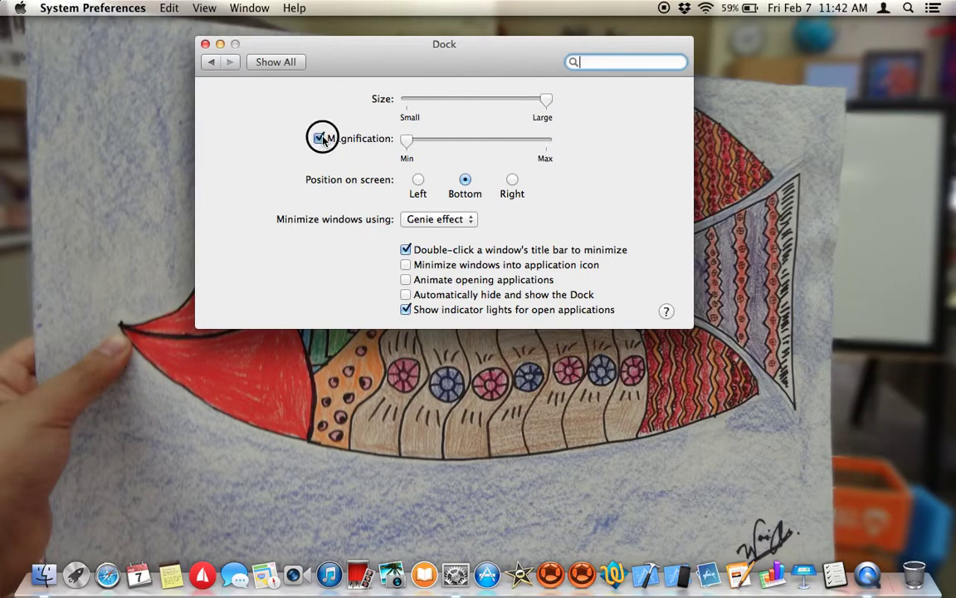
pyautogui.click(417, 179)
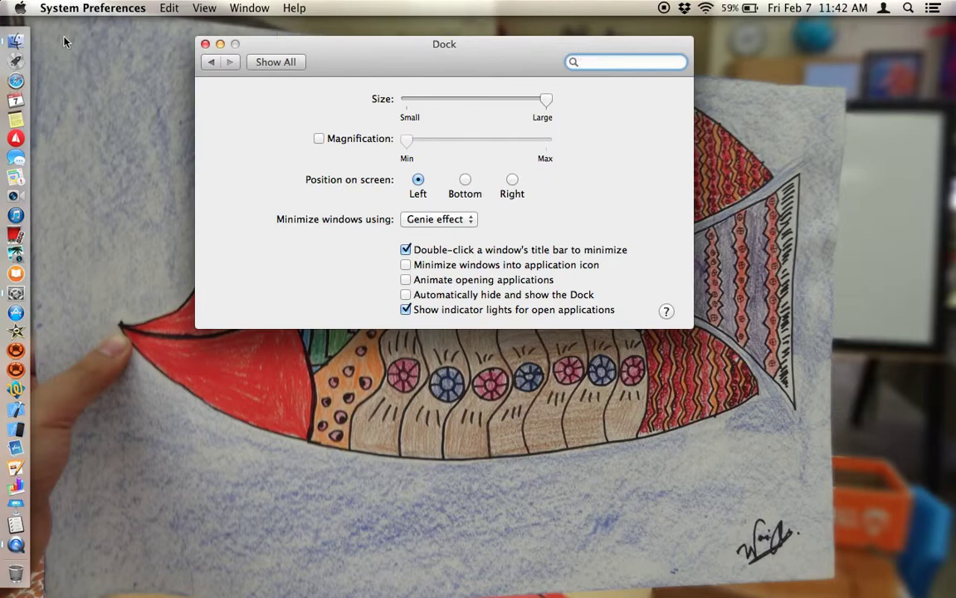
pyautogui.click(512, 179)
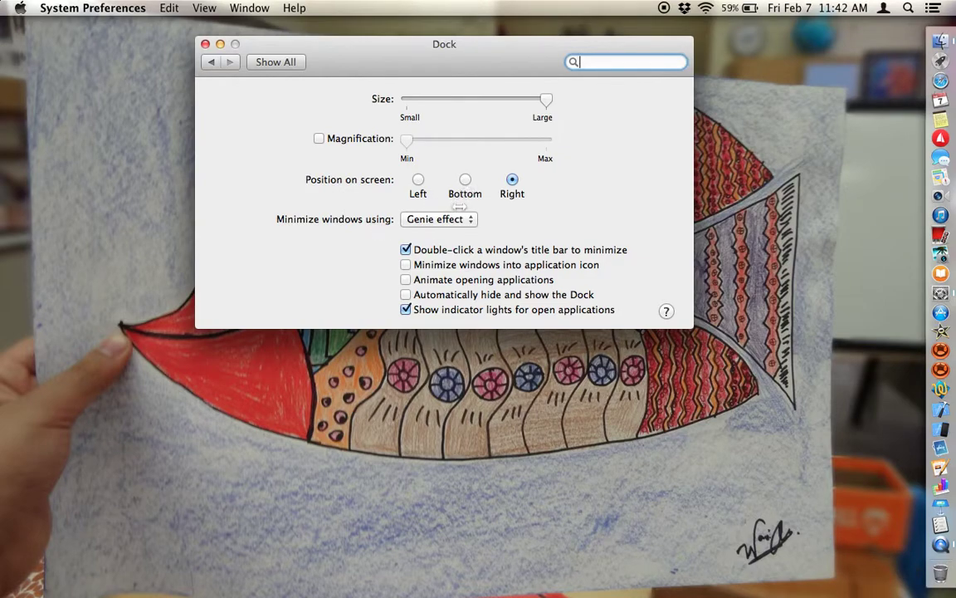
pyautogui.click(464, 187)
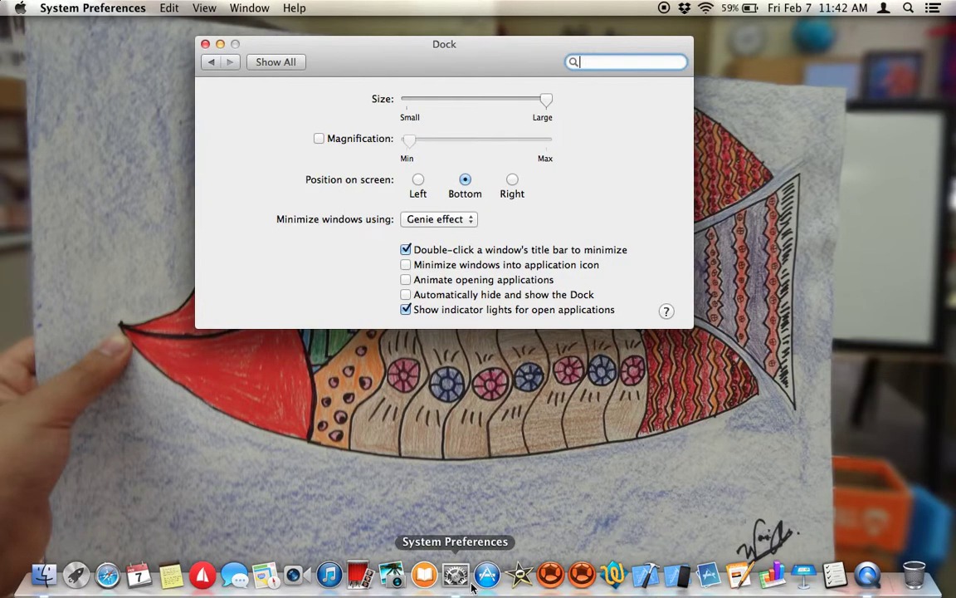
# Step: Keep the Genie effect and preview it by minimizing and restoring a Finder All My Files window
pyautogui.click(423, 220)
pyautogui.click(303, 220)
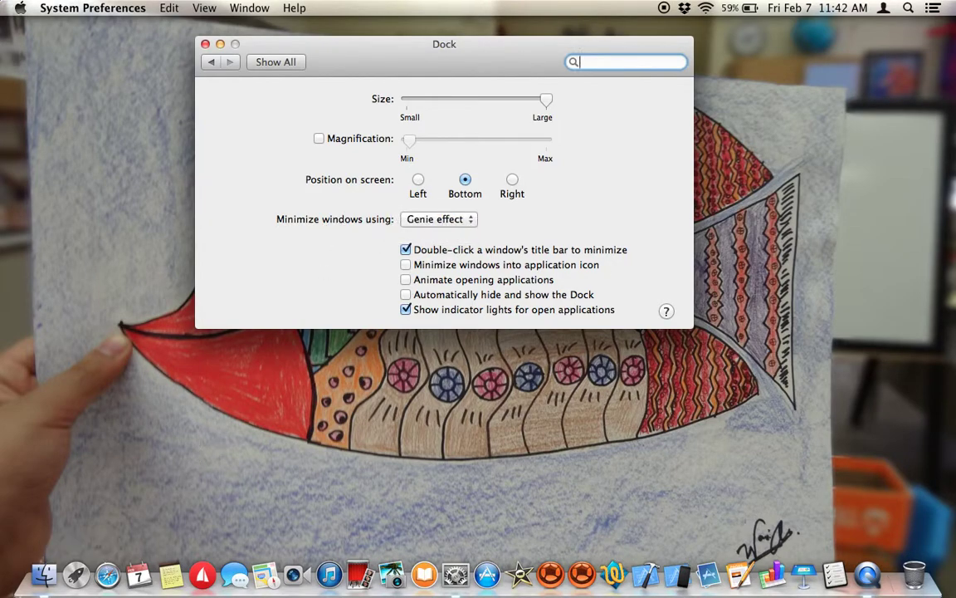
pyautogui.click(43, 574)
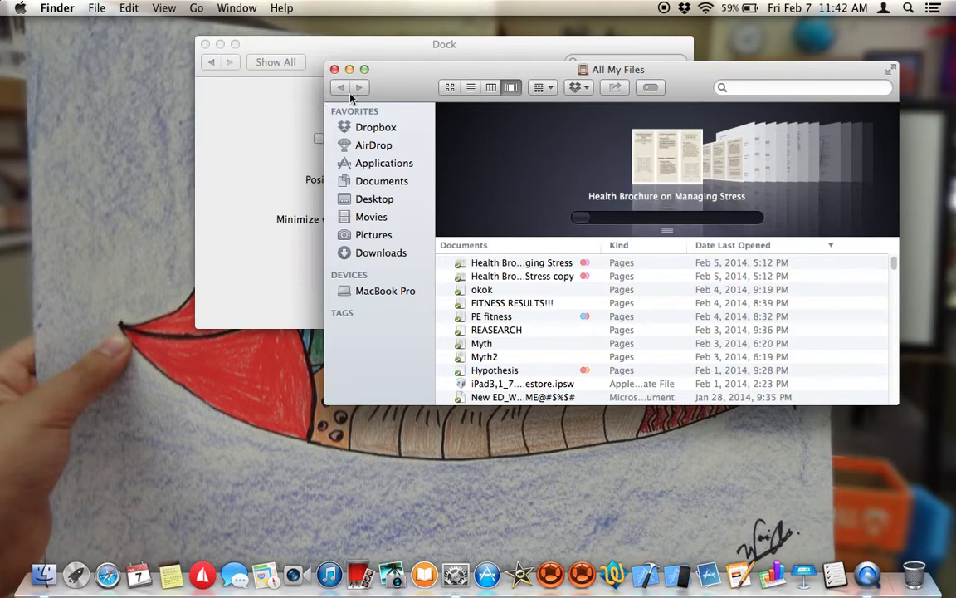
pyautogui.click(350, 70)
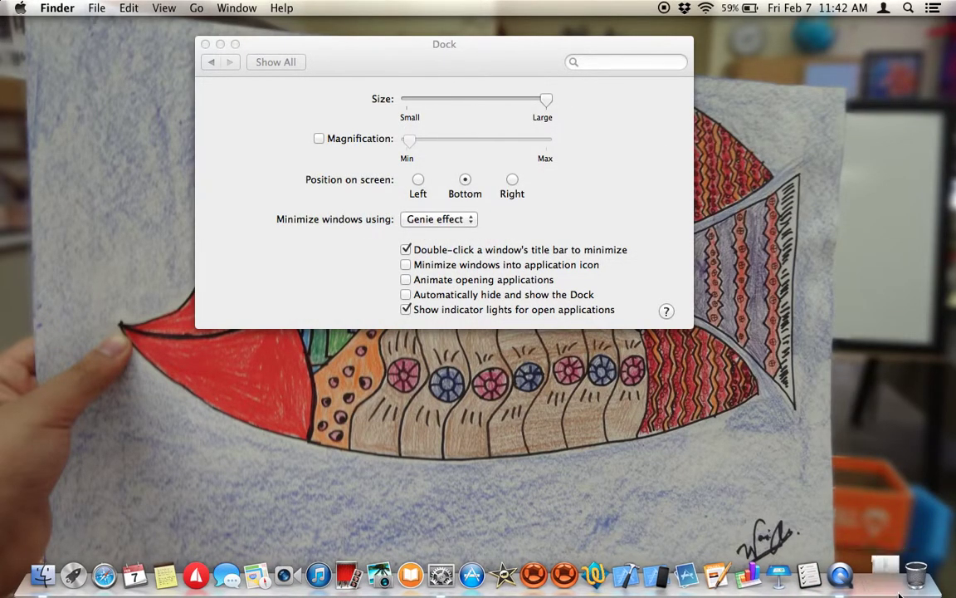
pyautogui.click(886, 574)
pyautogui.click(292, 214)
# Step: Preview the Scale effect on the Finder window, close it, and set minimizing back to Genie
pyautogui.click(465, 220)
pyautogui.click(464, 234)
pyautogui.click(803, 126)
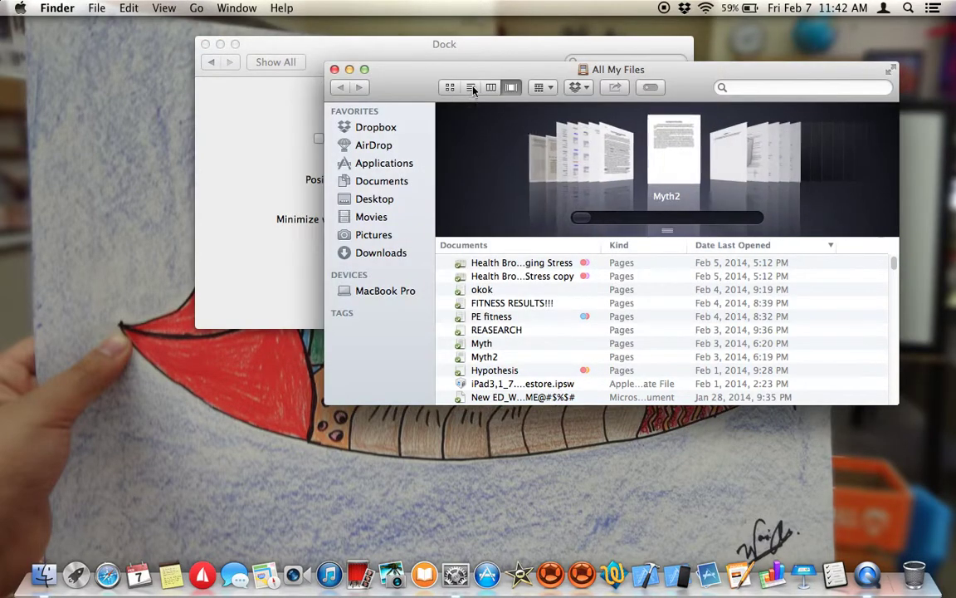
pyautogui.click(350, 71)
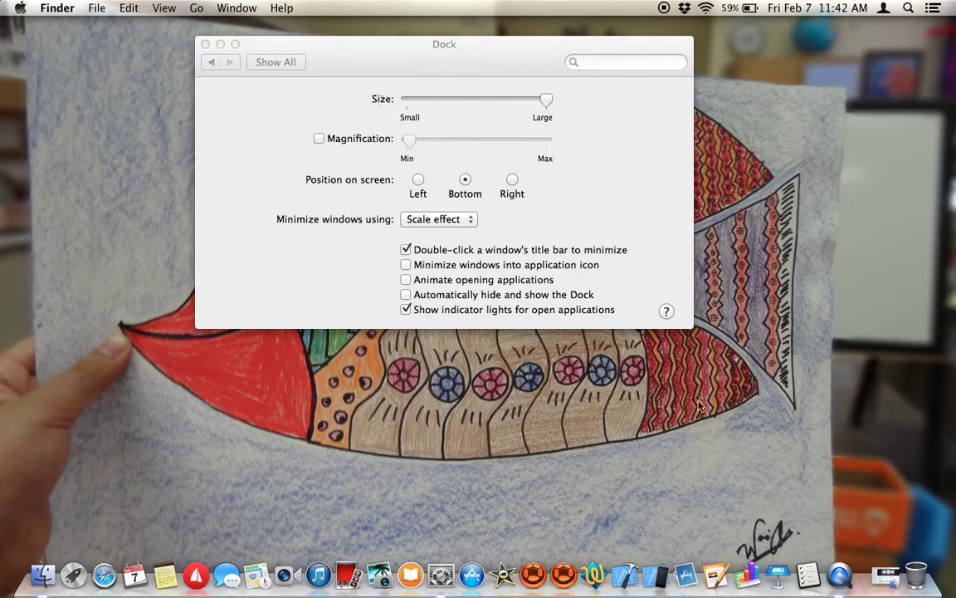
pyautogui.click(886, 575)
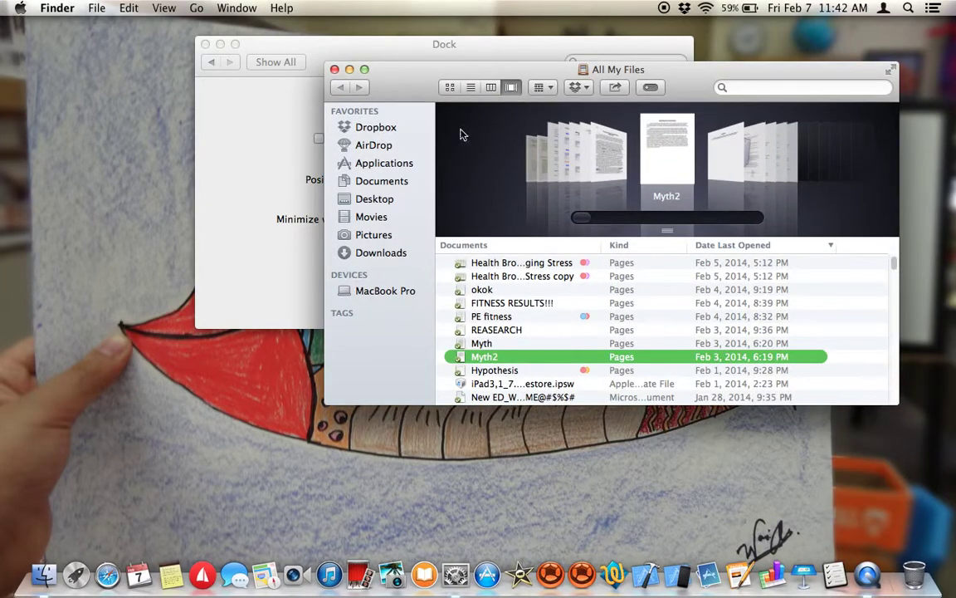
pyautogui.click(336, 70)
pyautogui.click(437, 218)
pyautogui.click(428, 204)
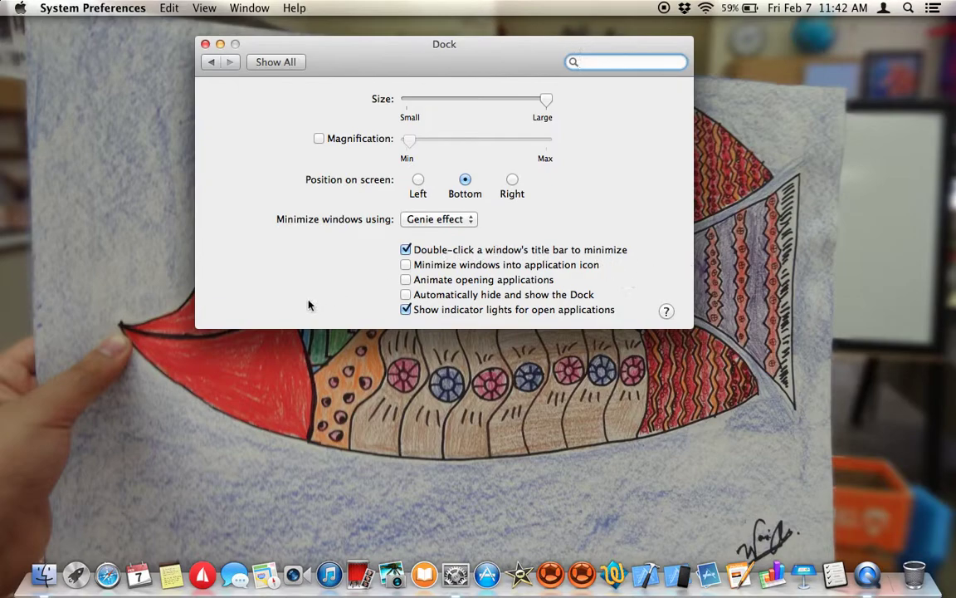
# Step: Minimize and restore the preferences window several times to watch the Genie animation
pyautogui.click(220, 46)
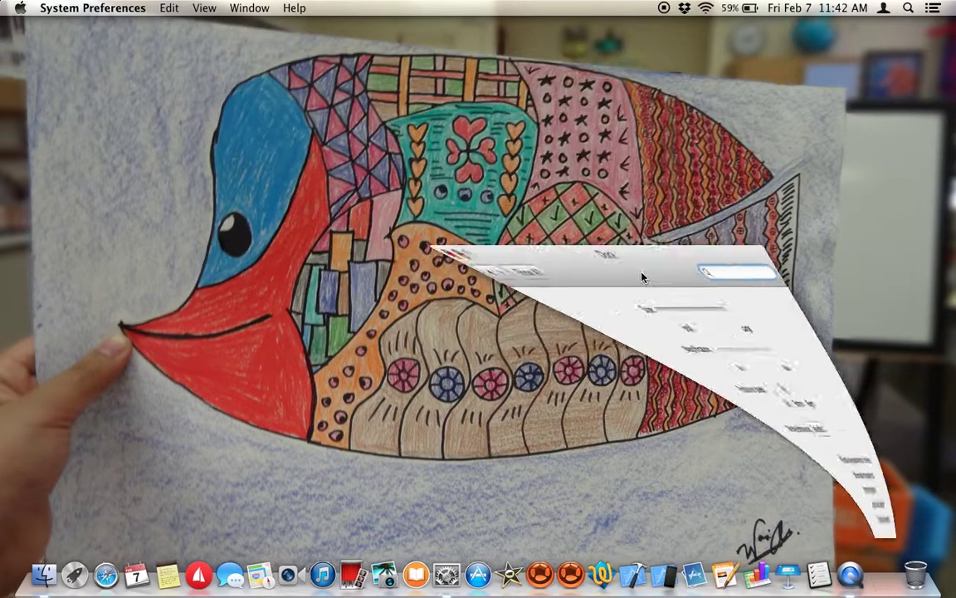
pyautogui.click(887, 575)
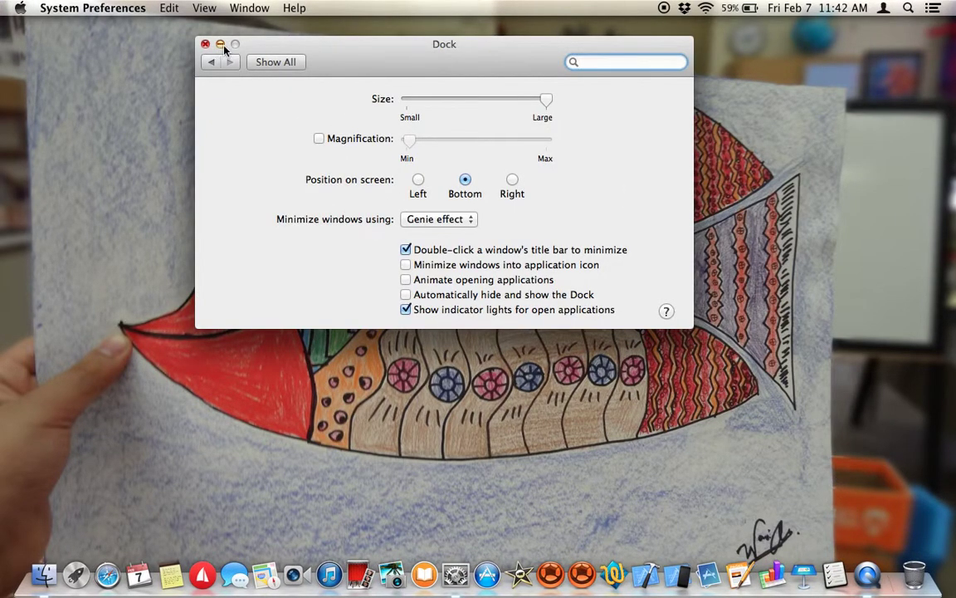
pyautogui.doubleClick(330, 48)
pyautogui.click(885, 581)
pyautogui.moveTo(432, 47); pyautogui.dragTo(411, 81)
pyautogui.doubleClick(412, 81)
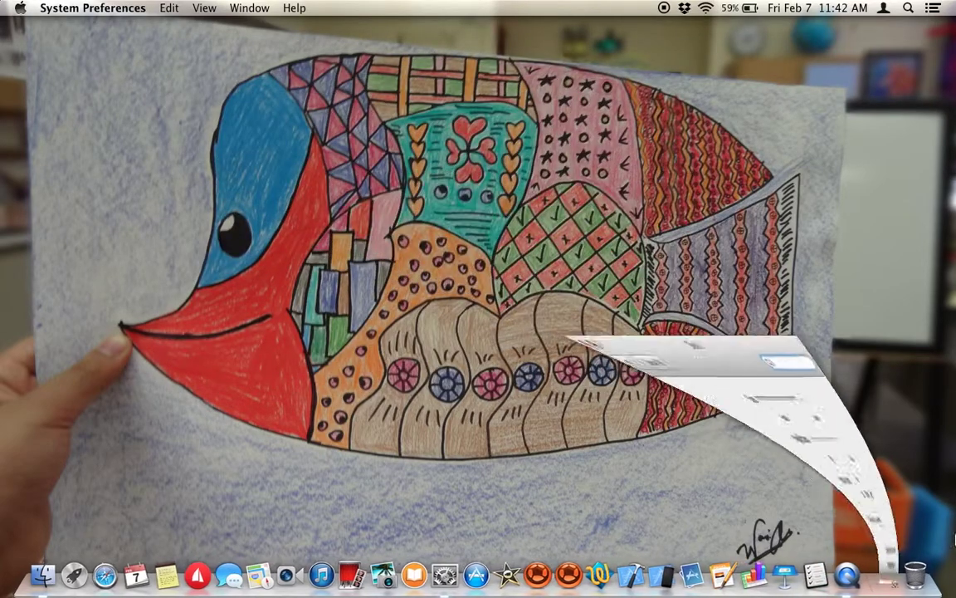
pyautogui.click(886, 581)
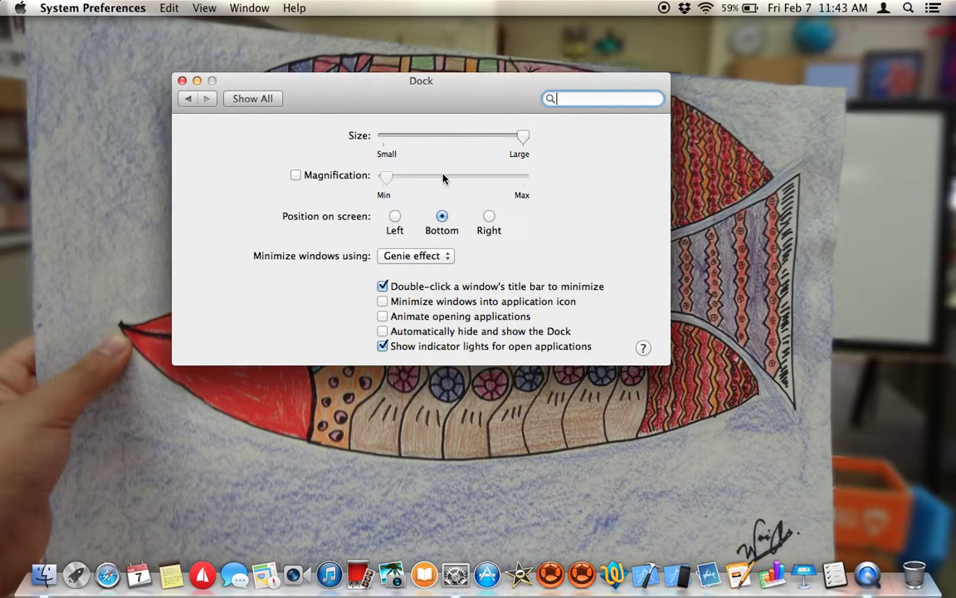
pyautogui.moveTo(426, 117); pyautogui.dragTo(452, 114)
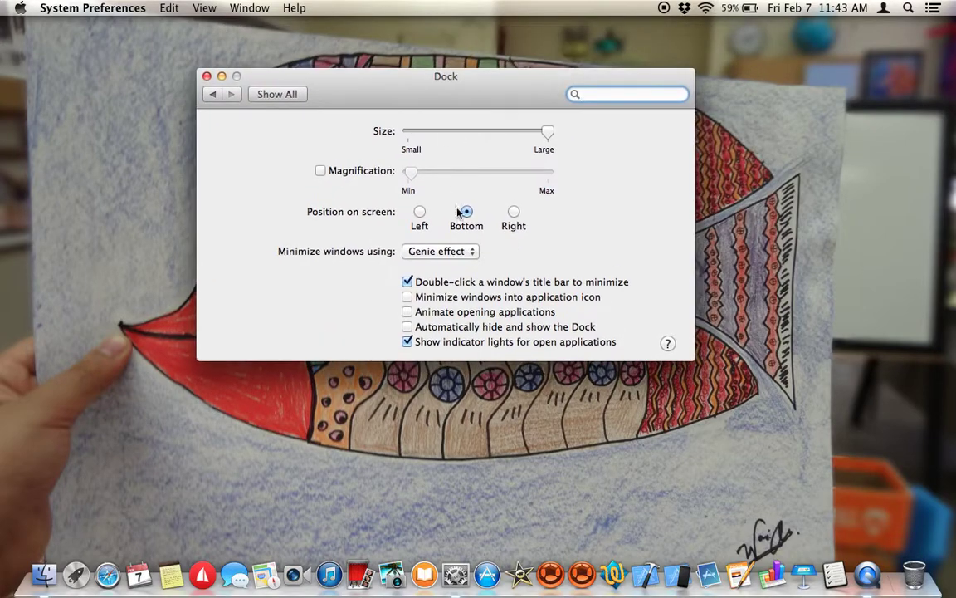
# Step: Test 'Minimize windows into application icon' on and off, leaving it switched on
pyautogui.click(449, 298)
pyautogui.click(417, 296)
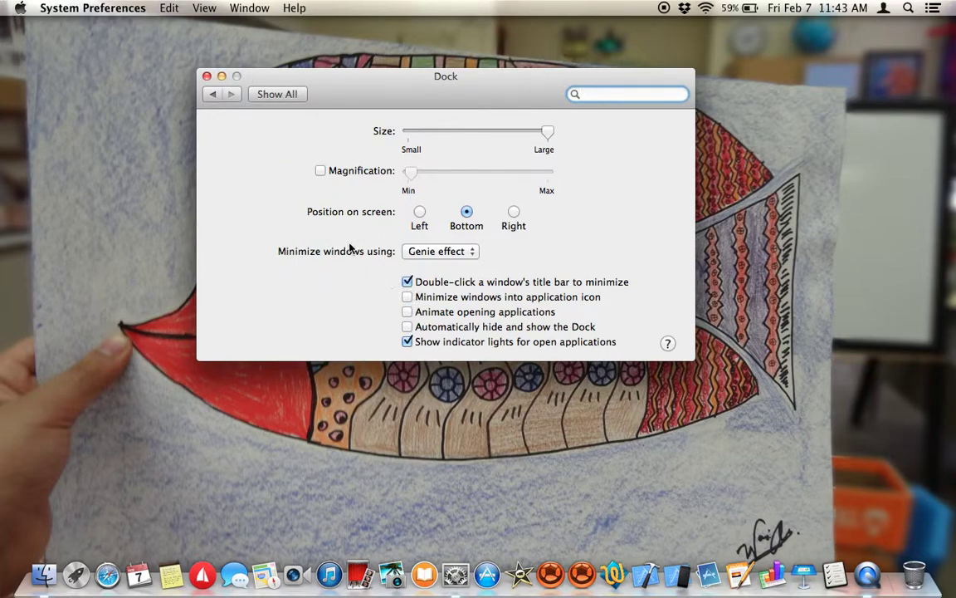
pyautogui.click(222, 76)
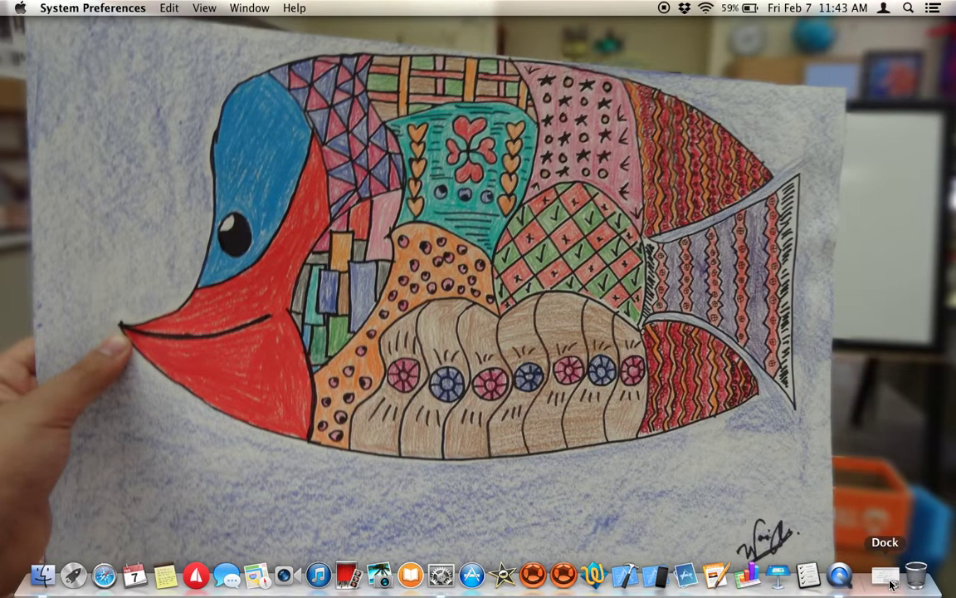
pyautogui.click(893, 585)
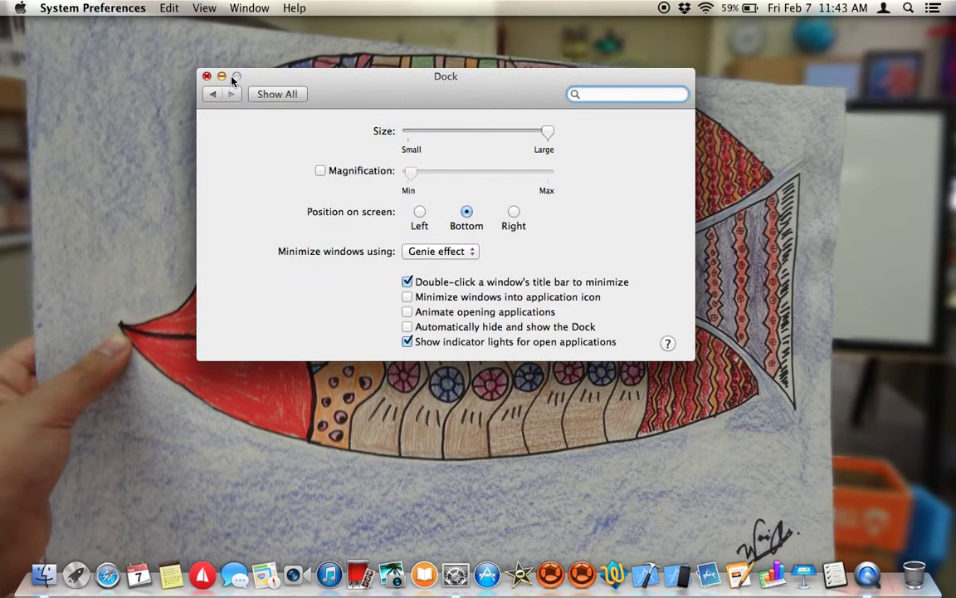
pyautogui.click(407, 297)
# Step: Minimize the preferences window, restore it from its Dock icon menu, then launch Notes
pyautogui.click(222, 76)
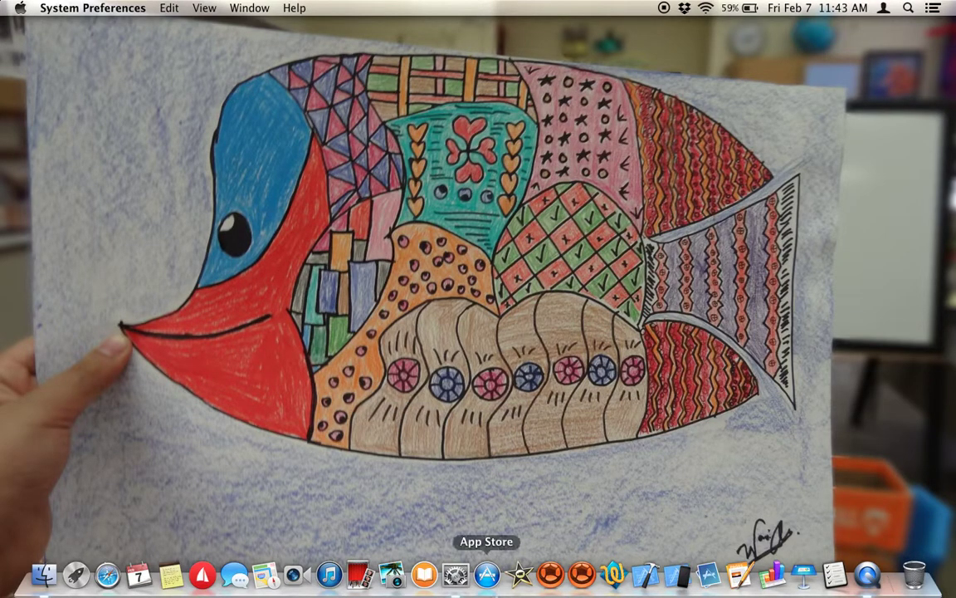
pyautogui.rightClick(456, 565)
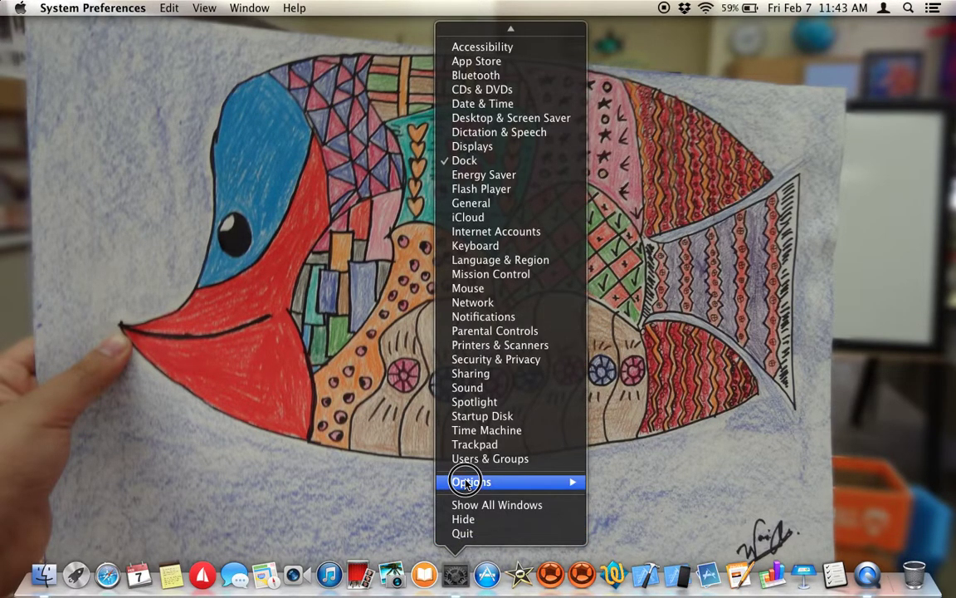
pyautogui.click(453, 573)
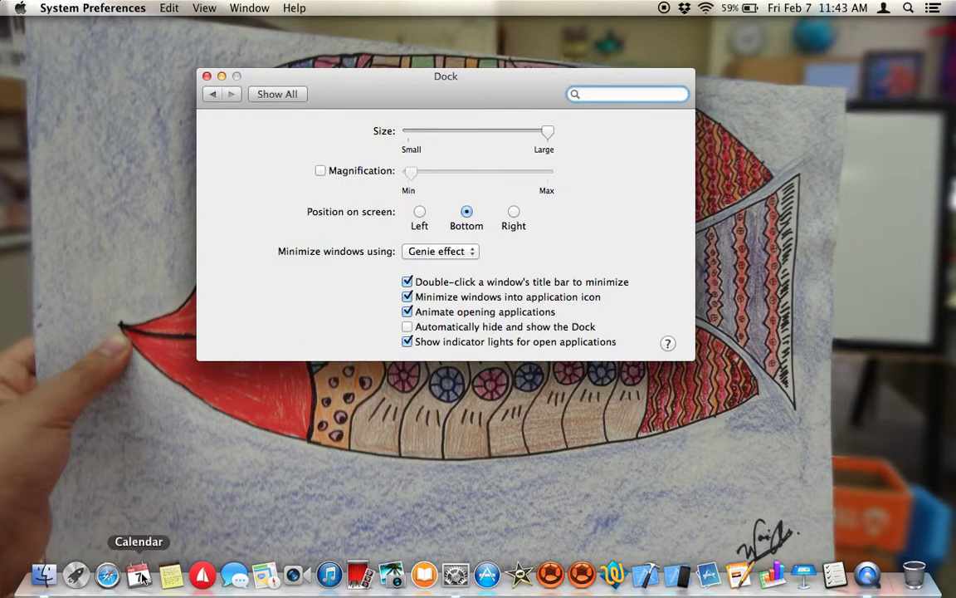
pyautogui.click(175, 582)
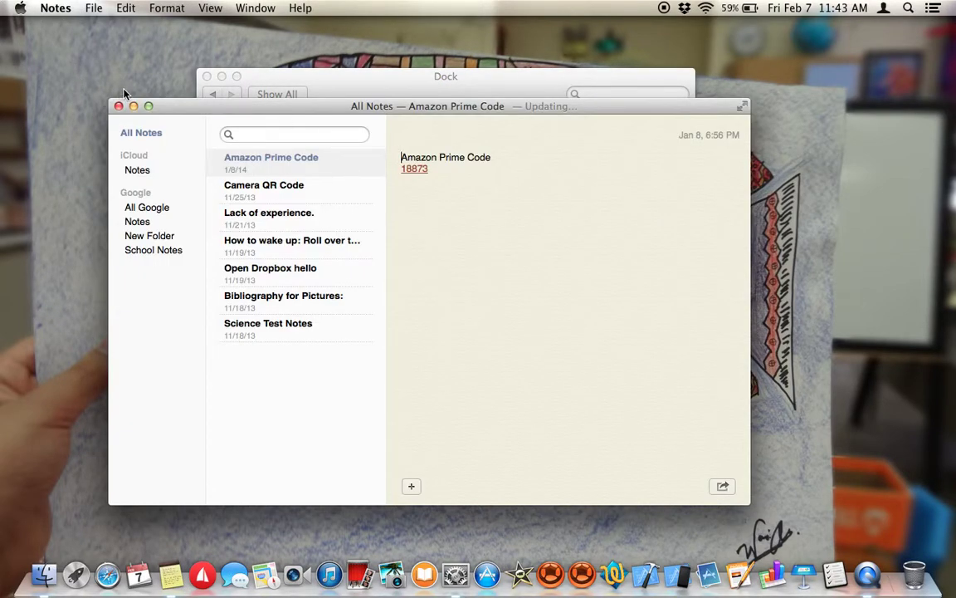
# Step: Close and relaunch Notes to compare its opening animation, then turn on automatic Dock hiding
pyautogui.click(118, 106)
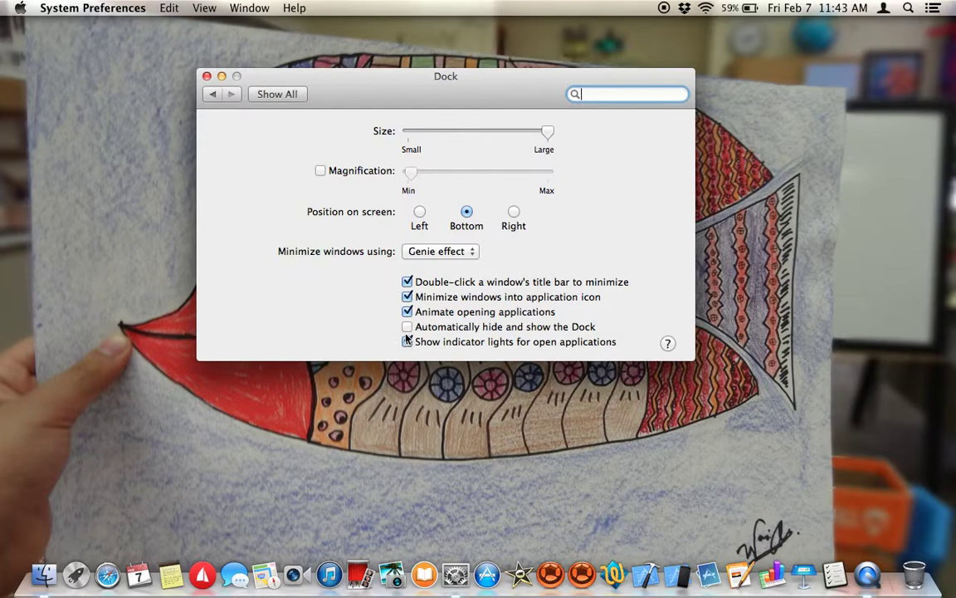
pyautogui.click(170, 573)
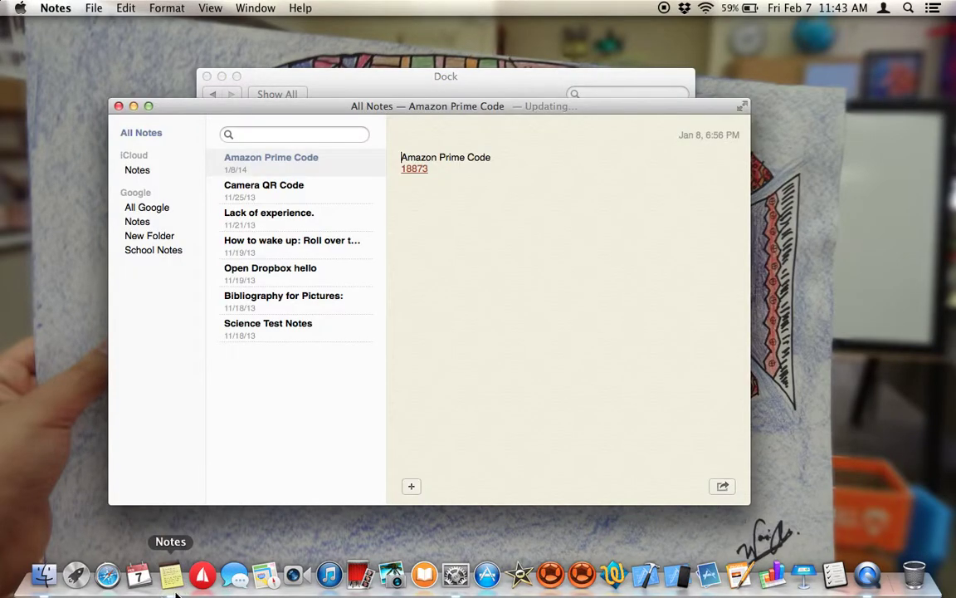
pyautogui.click(120, 103)
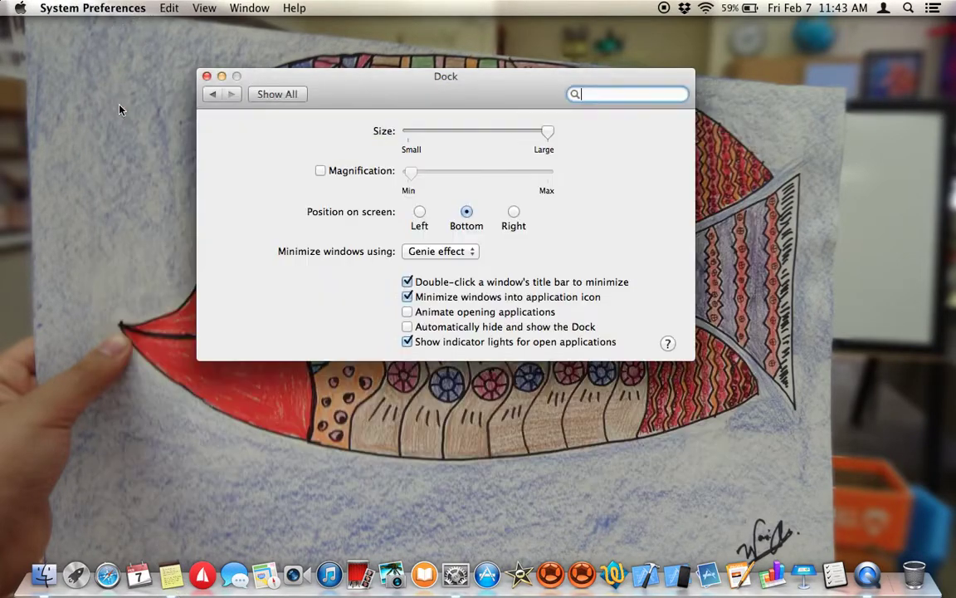
pyautogui.click(407, 326)
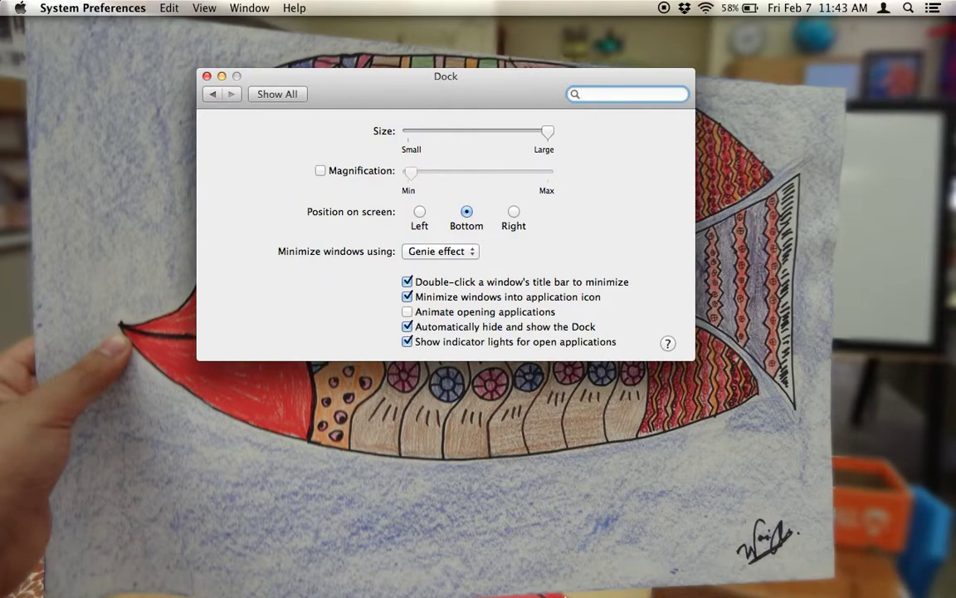
pyautogui.moveTo(550, 581)
pyautogui.click(420, 213)
pyautogui.moveTo(2, 312)
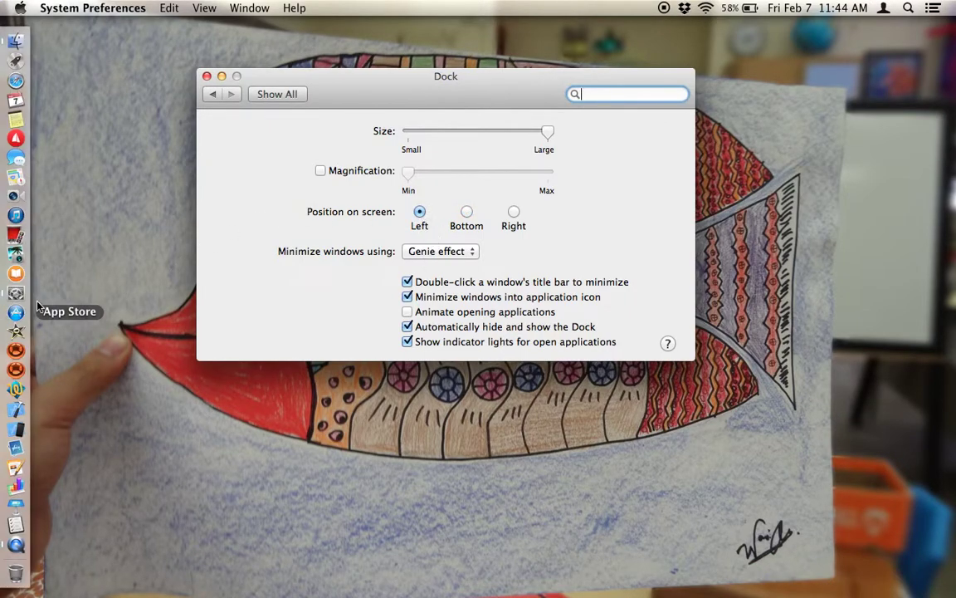
pyautogui.click(514, 212)
pyautogui.moveTo(953, 177)
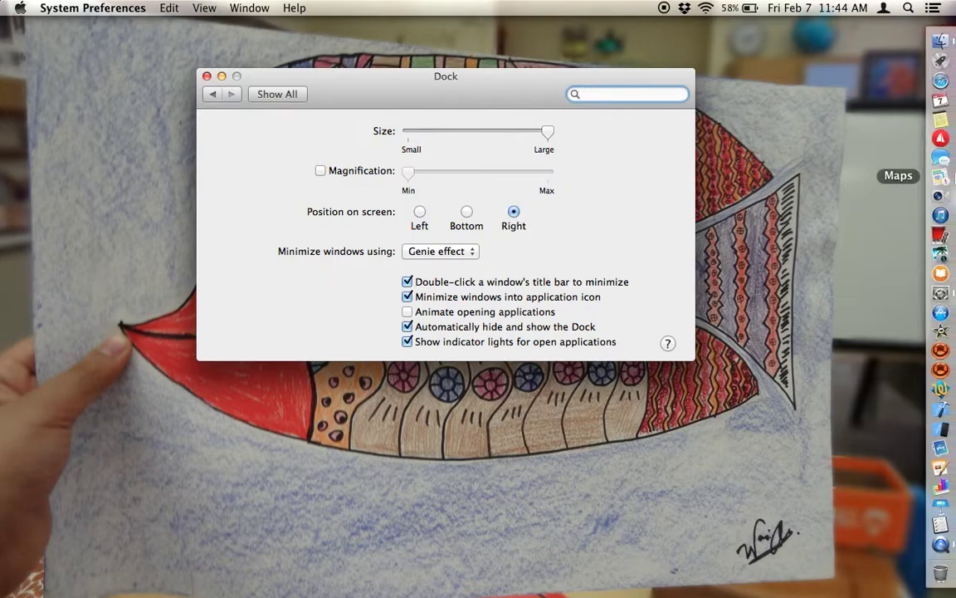
pyautogui.click(465, 212)
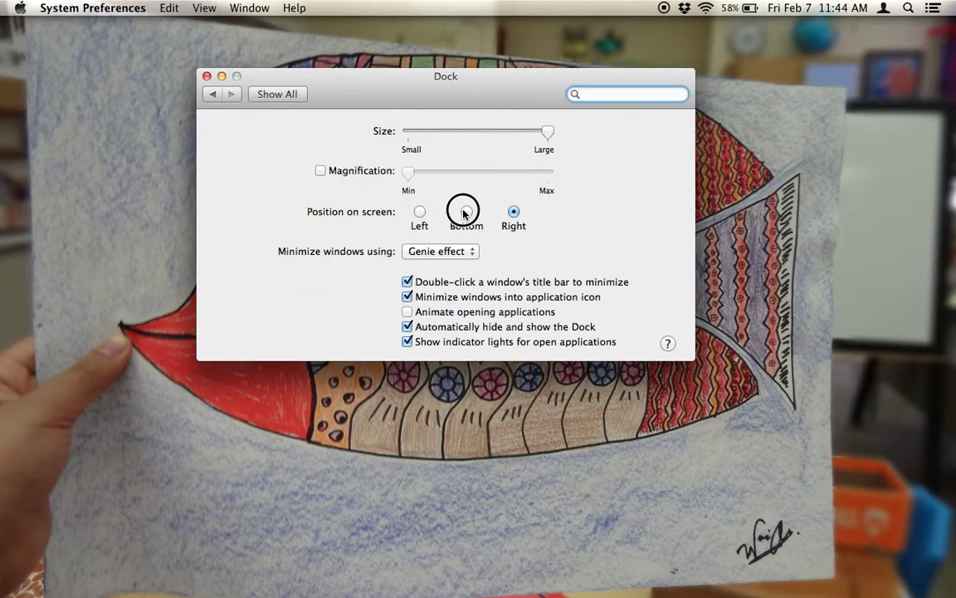
pyautogui.click(407, 326)
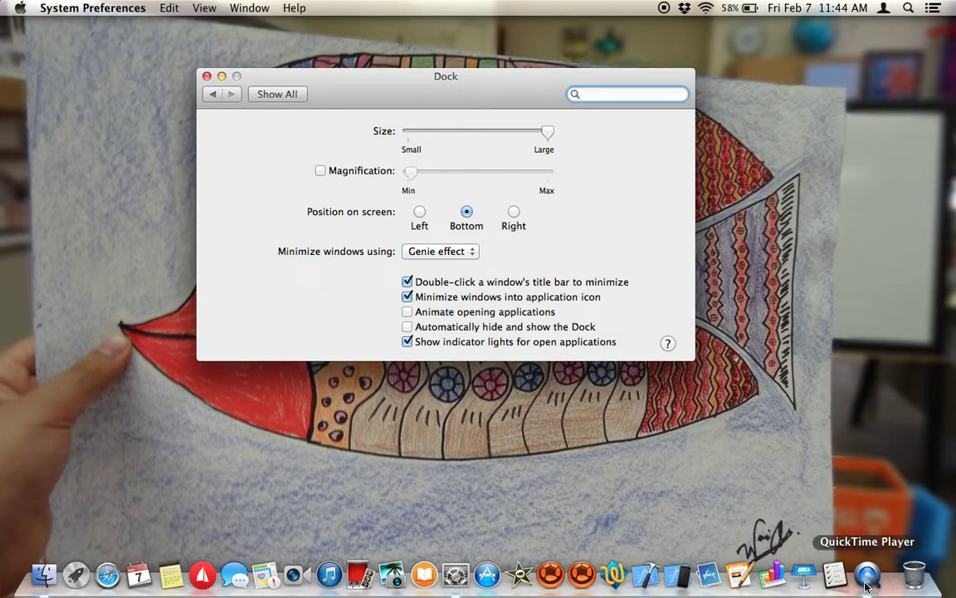
pyautogui.click(407, 342)
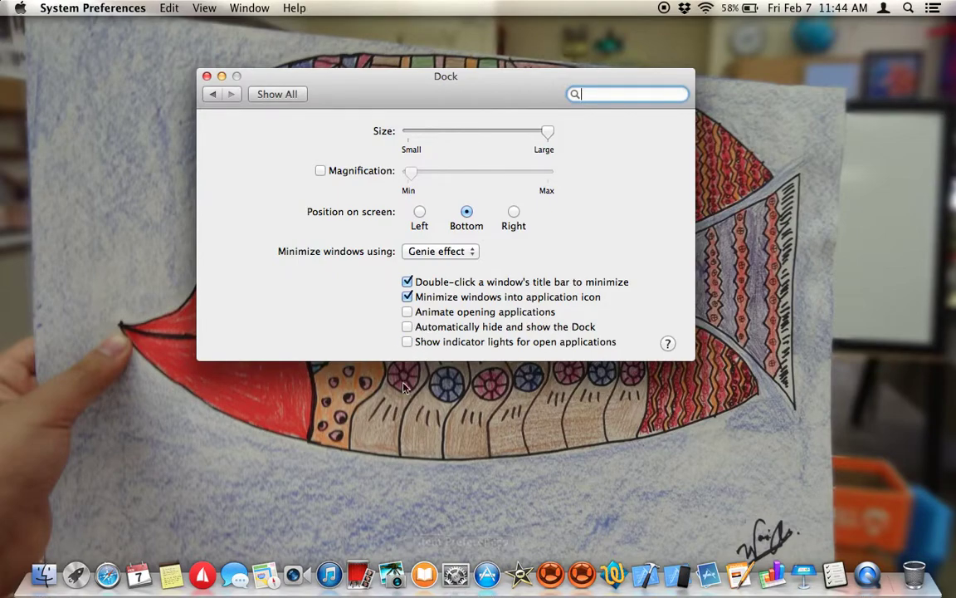
# Step: Re-enable indicator lights for open applications and close System Preferences
pyautogui.click(408, 343)
pyautogui.click(206, 76)
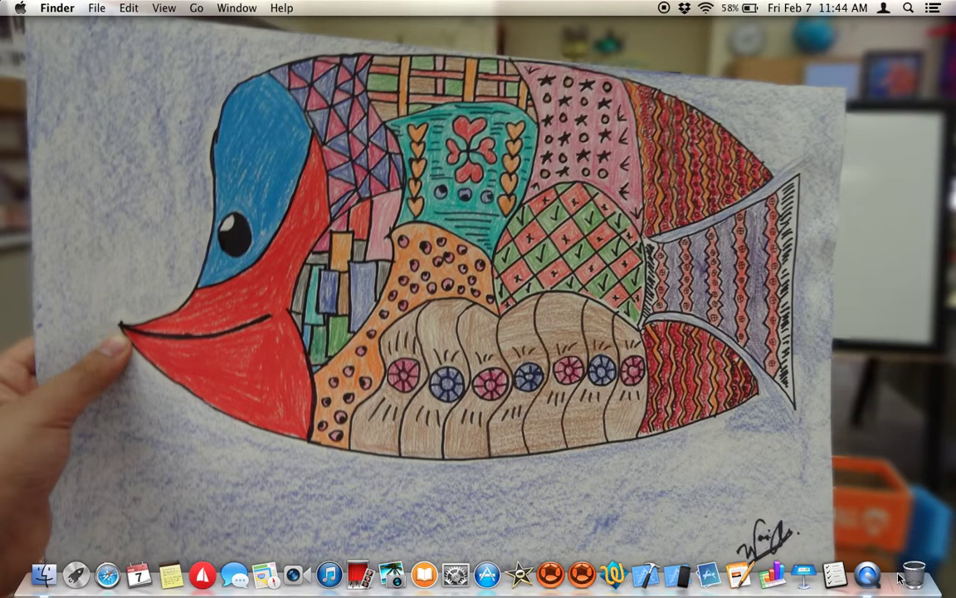